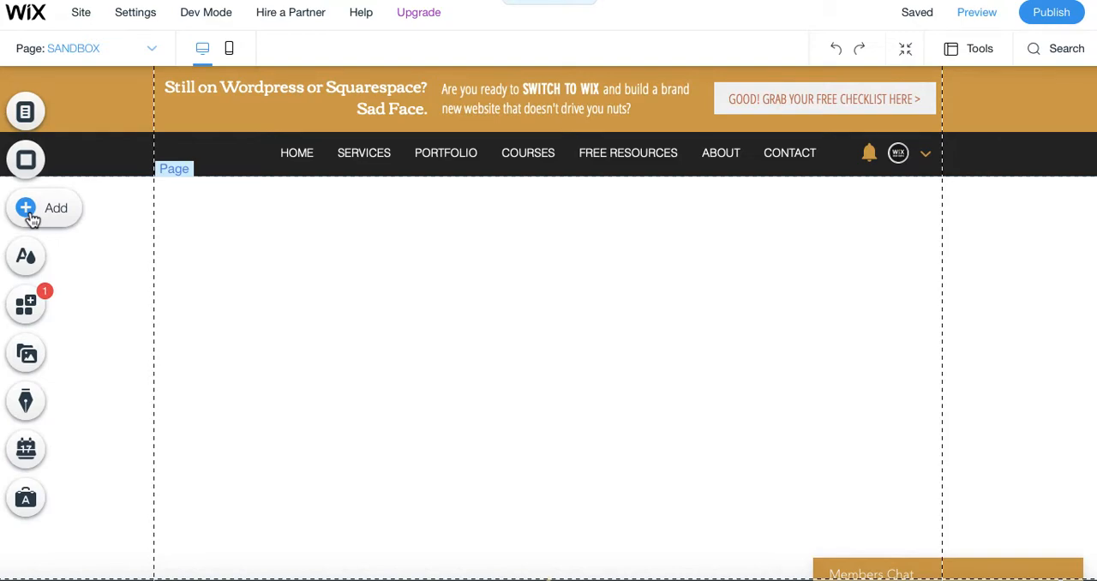
Add the blue Pay Now payment button to the SANDBOX page.
left_click(32, 219)
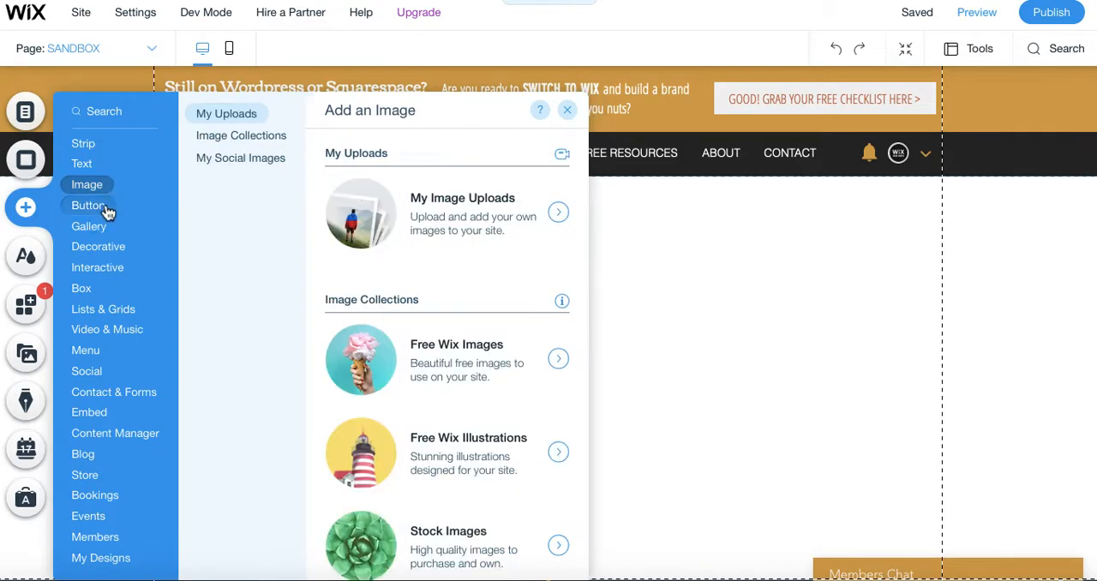
left_click(271, 139)
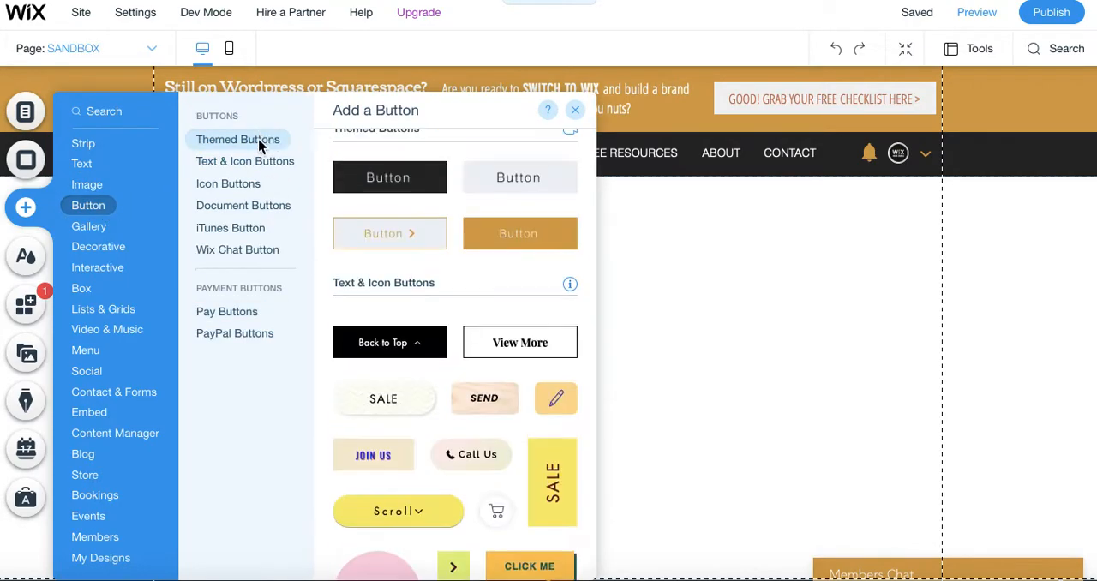
left_click(260, 335)
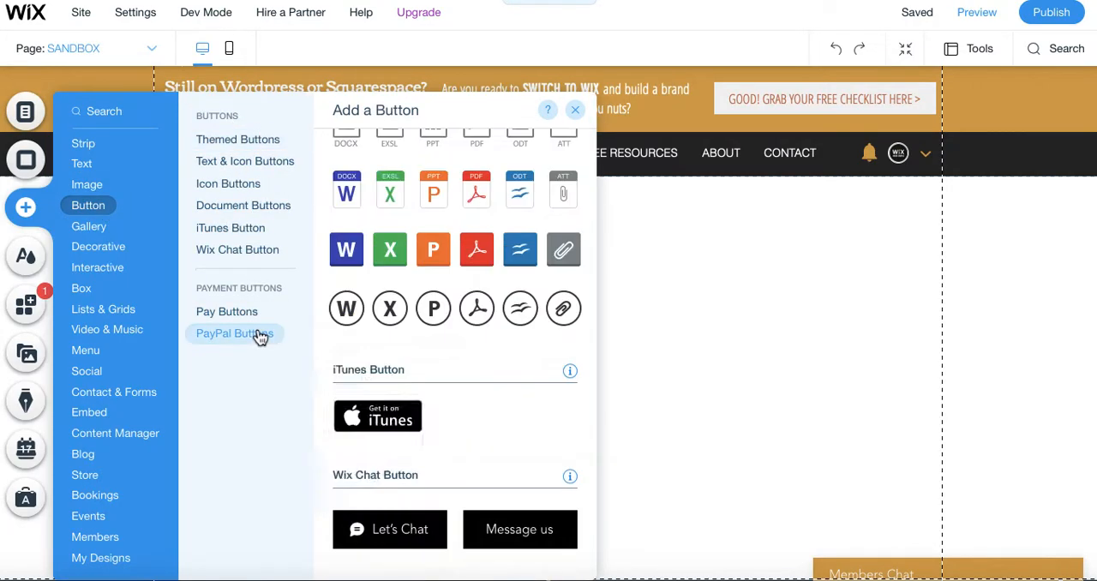
left_click(245, 319)
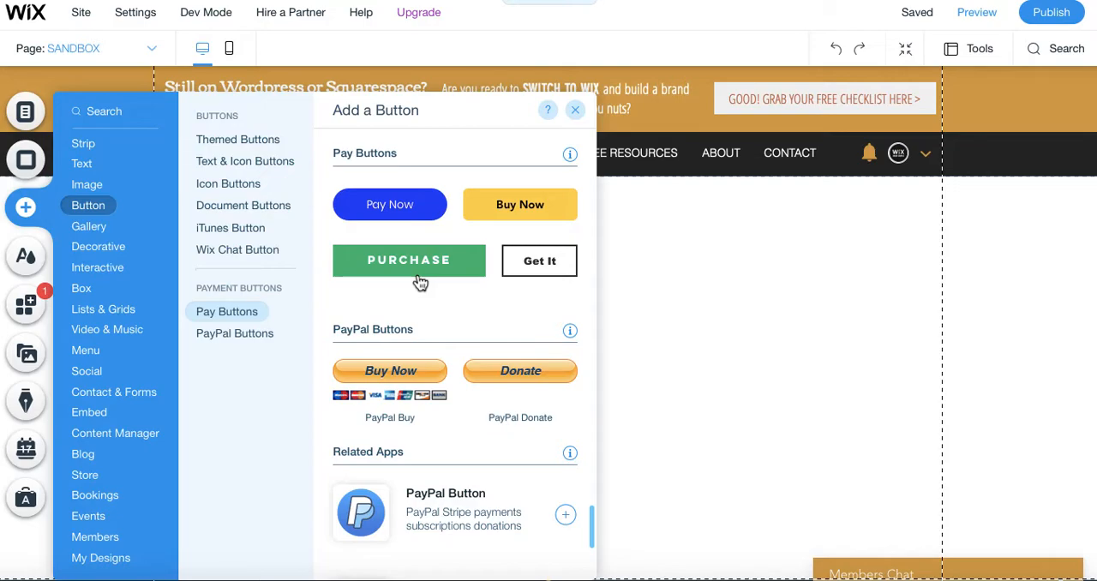
left_click(410, 222)
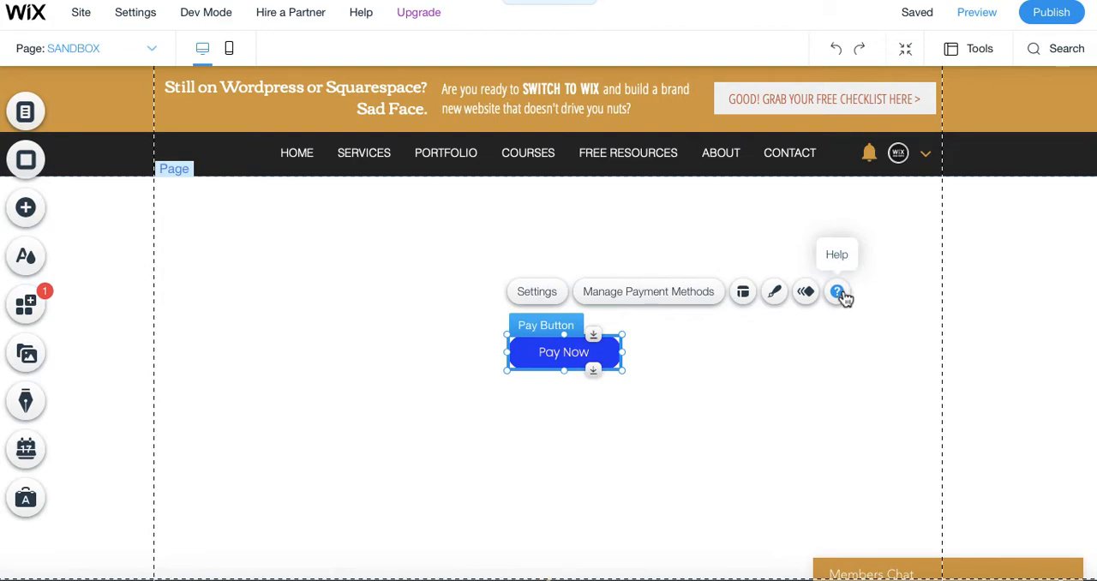
Browse the design presets for the pay button and apply the black one from My Buttons.
left_click(775, 292)
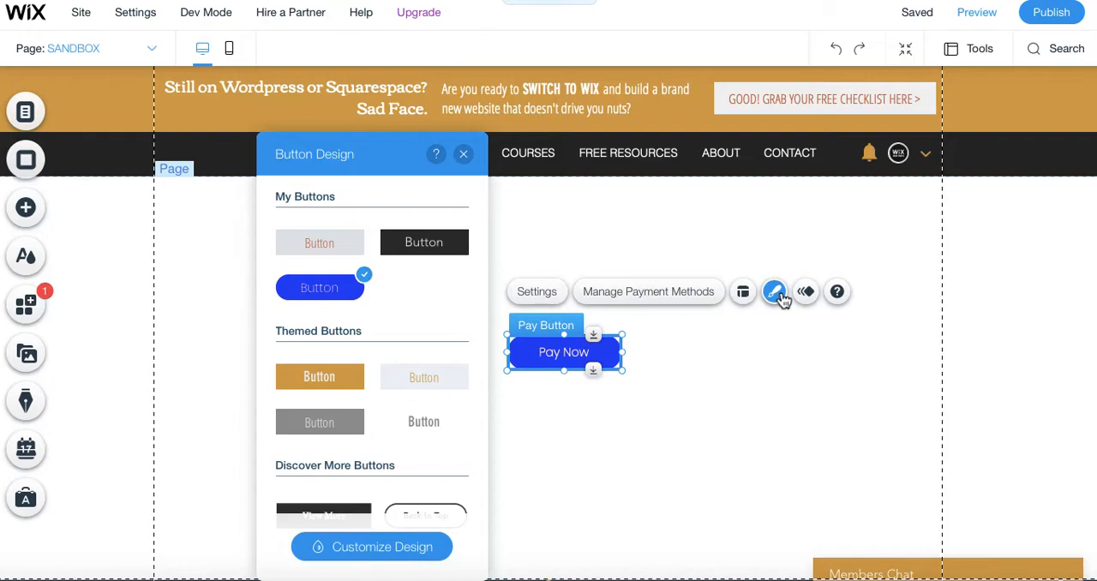
left_click(334, 250)
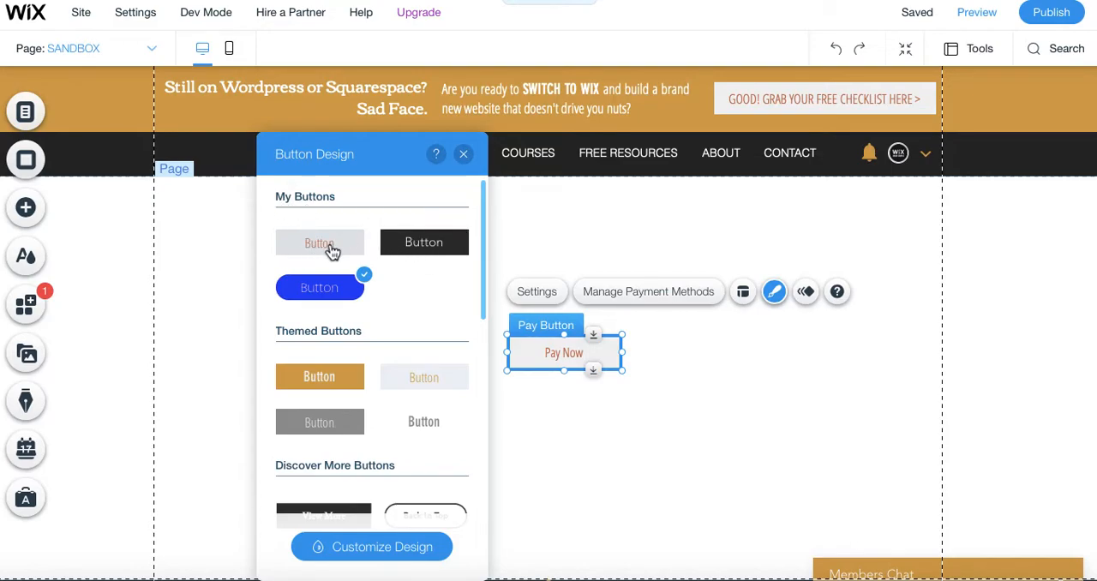
key("ctrl+z")
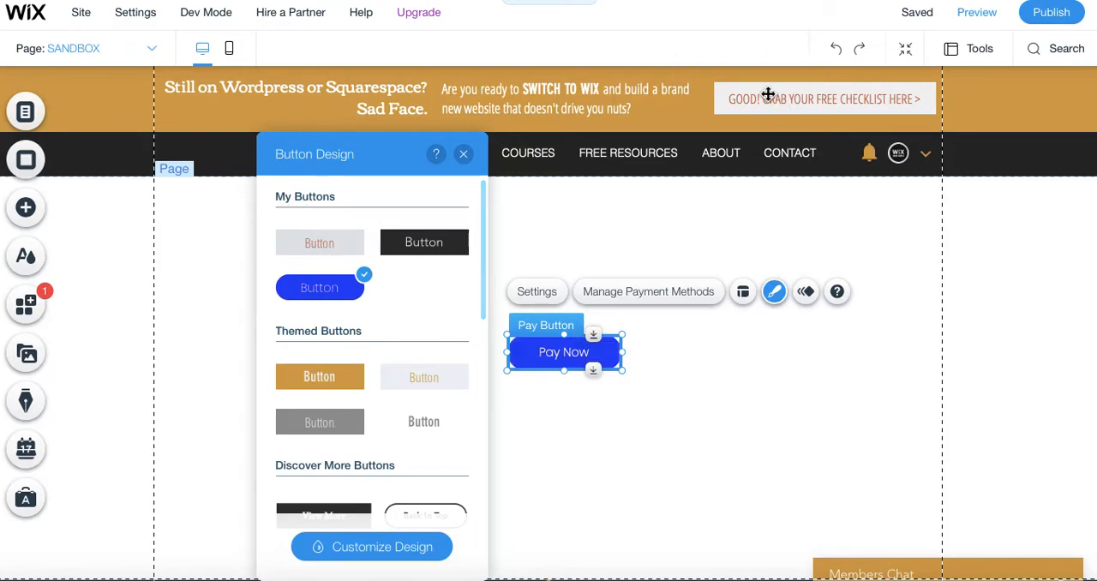
left_click(347, 256)
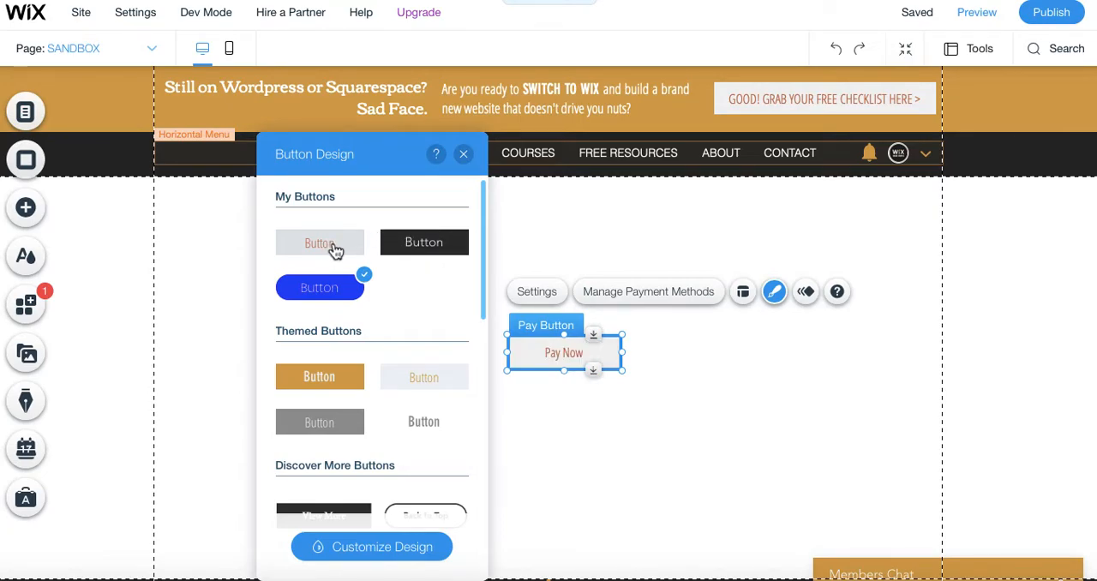
scroll(390, 305, "down", 6)
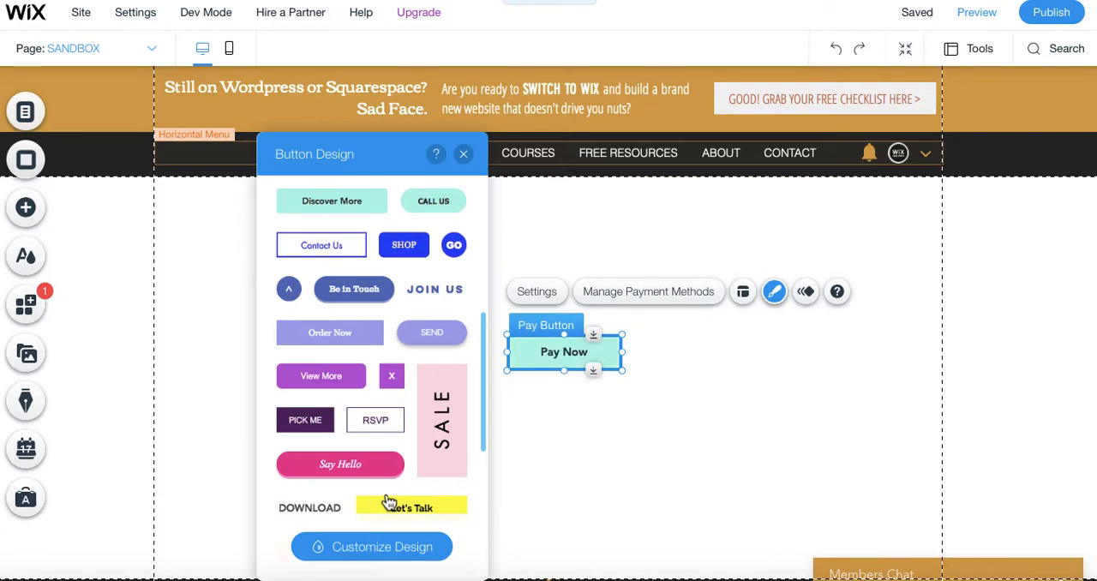
scroll(408, 505, "down", 4)
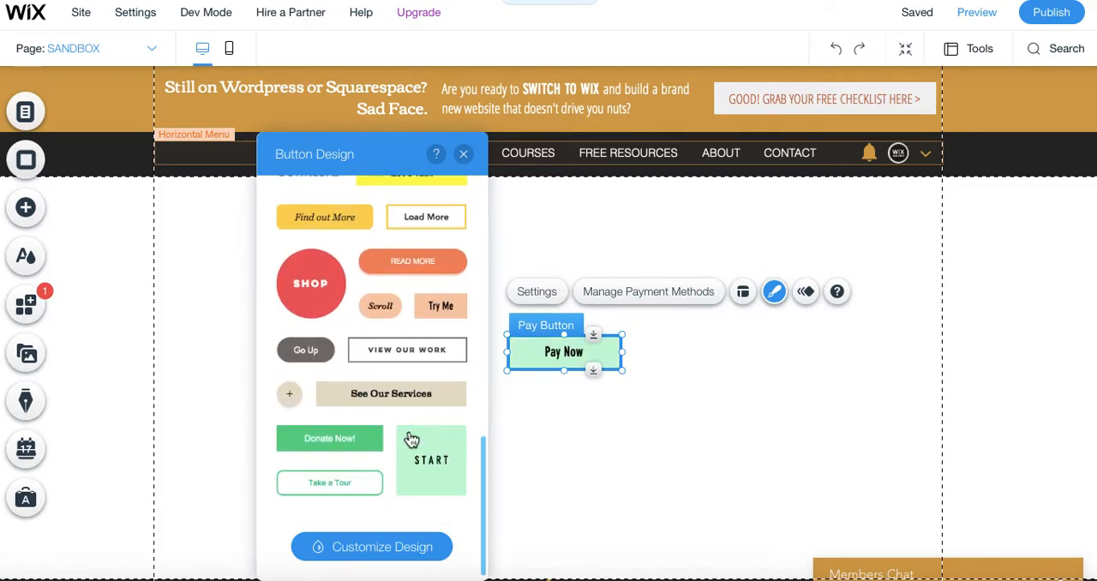
scroll(412, 439, "up", 10)
scroll(419, 432, "down", 10)
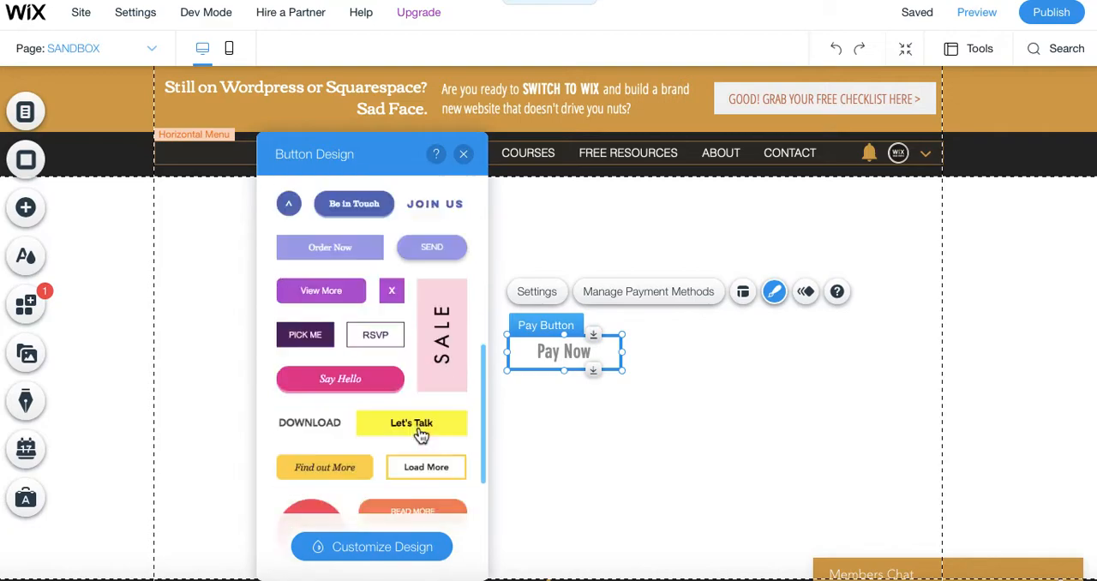
scroll(386, 466, "up", 10)
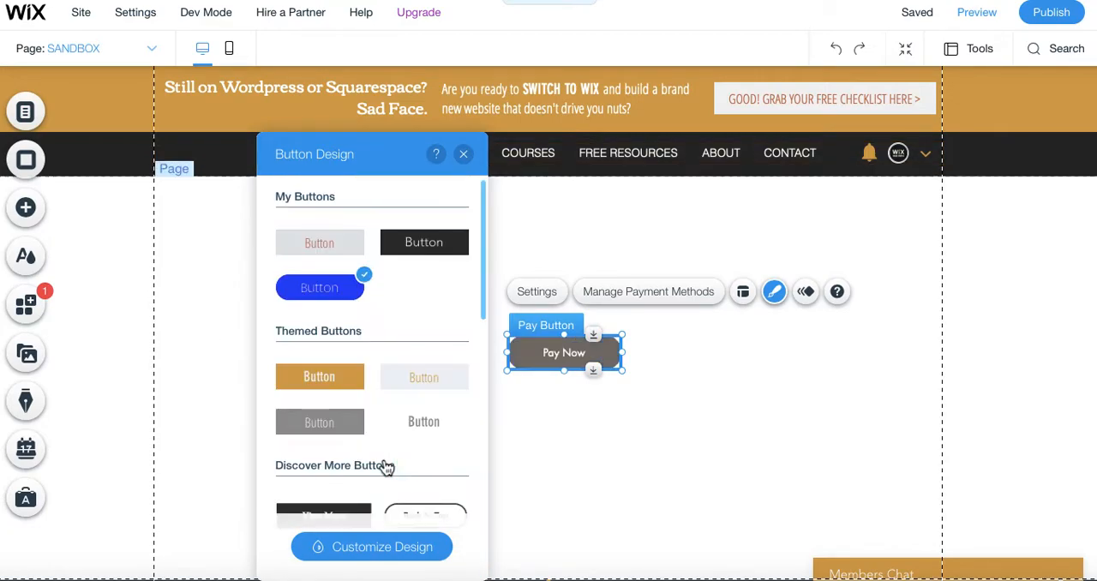
left_click(420, 248)
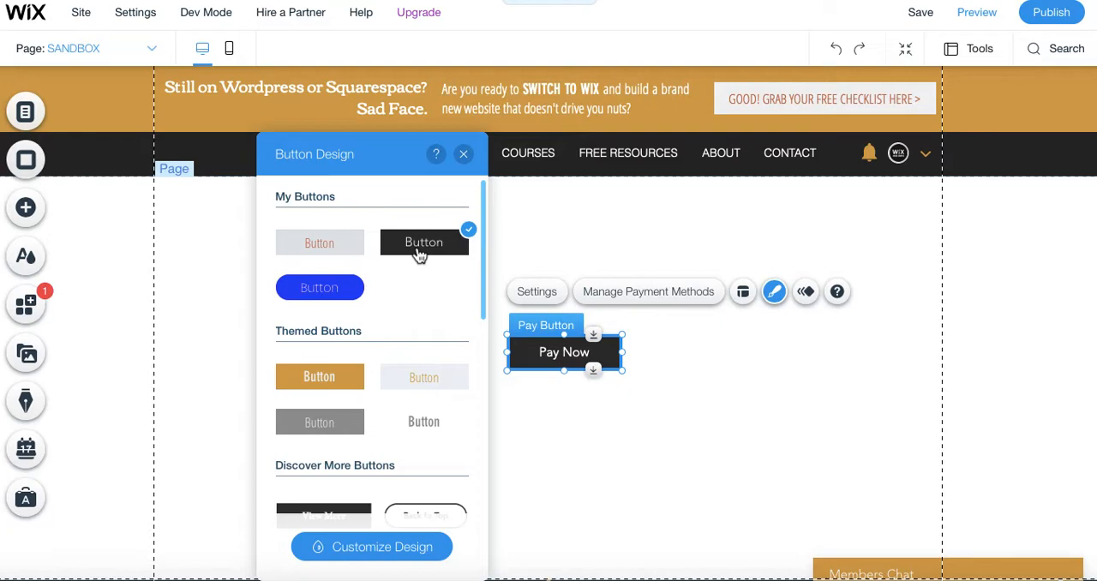
left_click(463, 155)
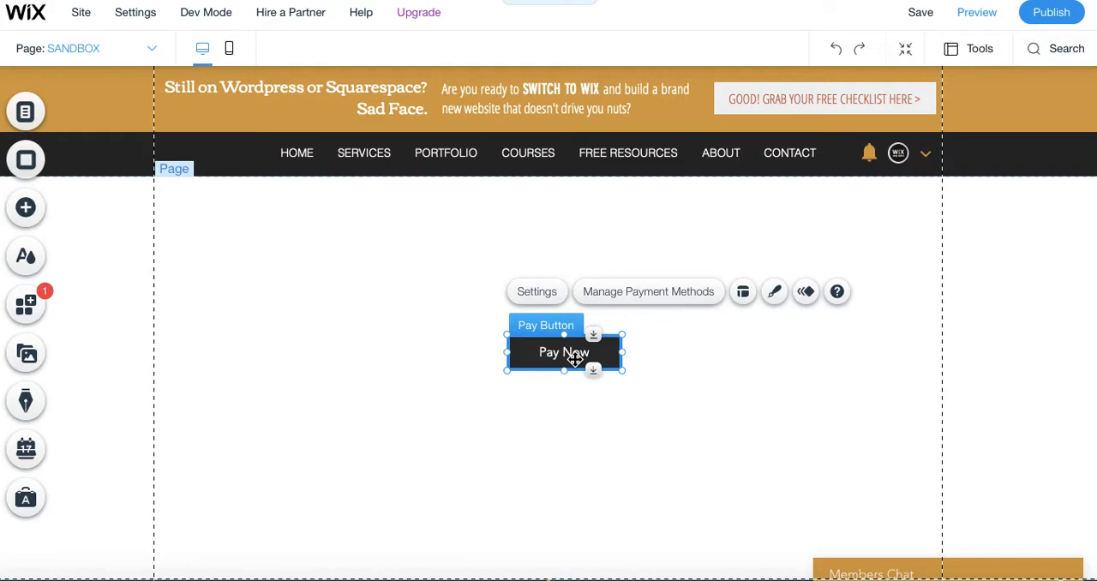
Set the pay button's item name to "1 hr Training" and its price to 120 US dollars.
left_click(552, 296)
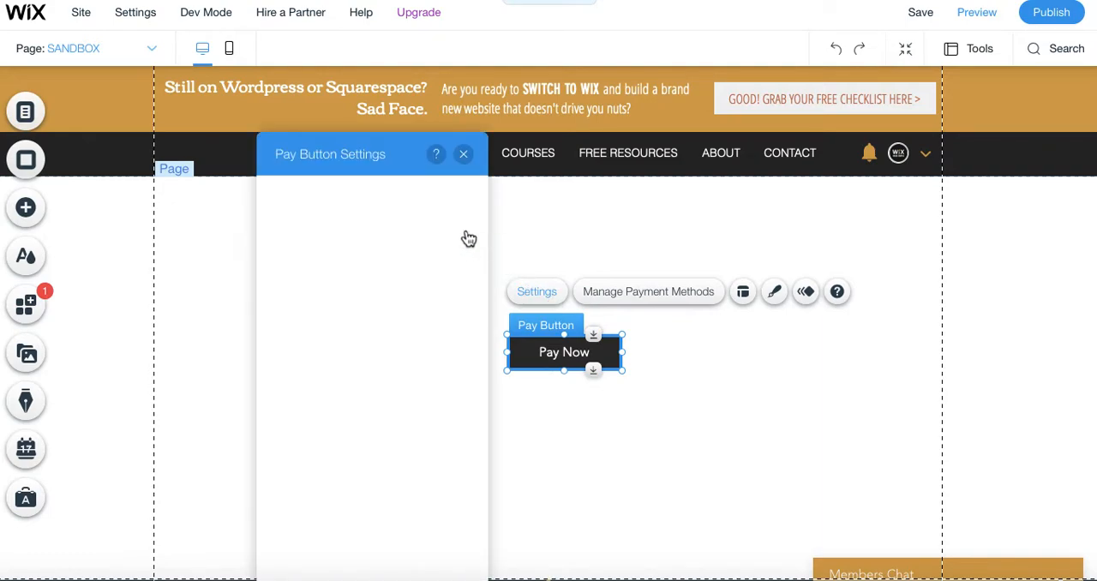
left_click_drag(335, 162, 334, 100)
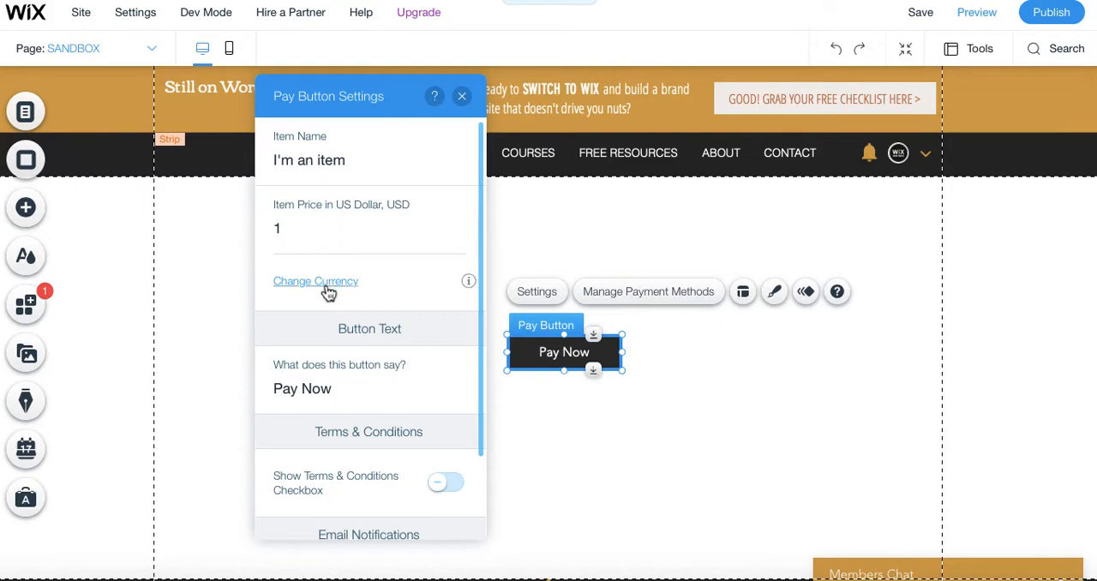
scroll(328, 292, "down", 1)
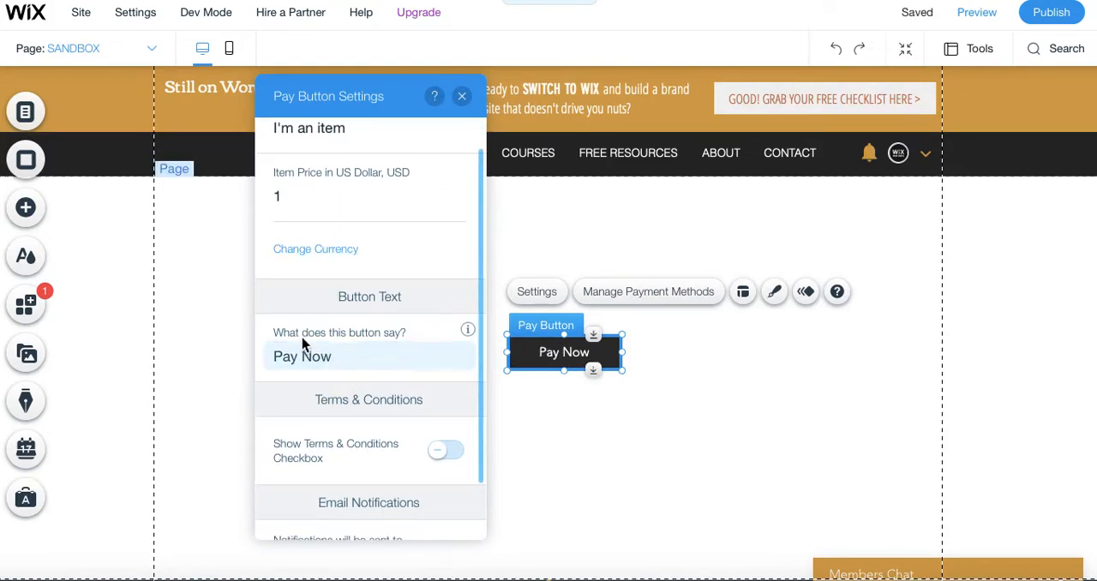
scroll(301, 340, "up", 1)
left_click(349, 159)
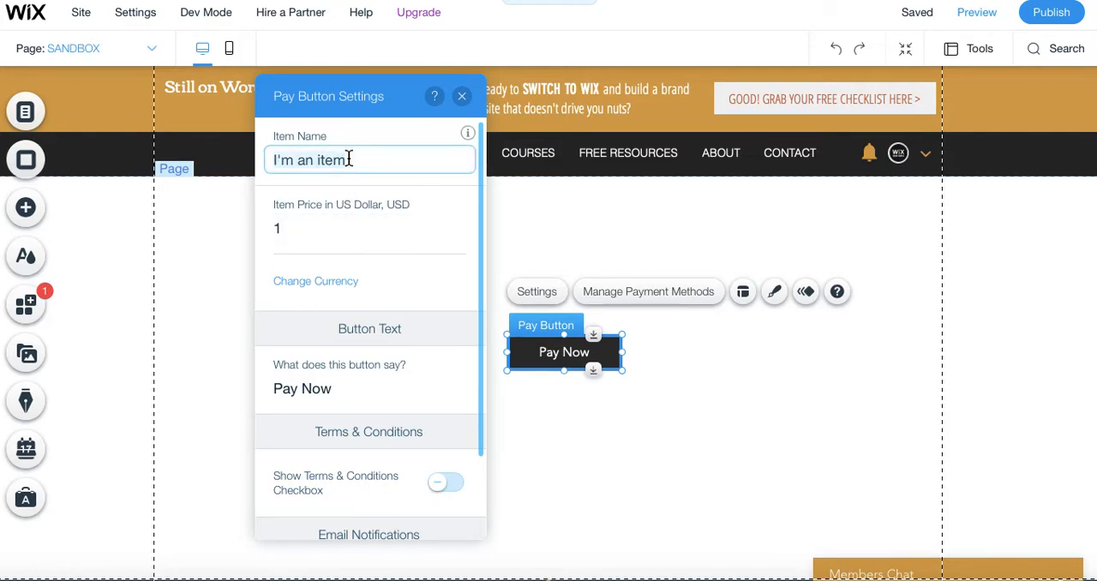
type("1 h")
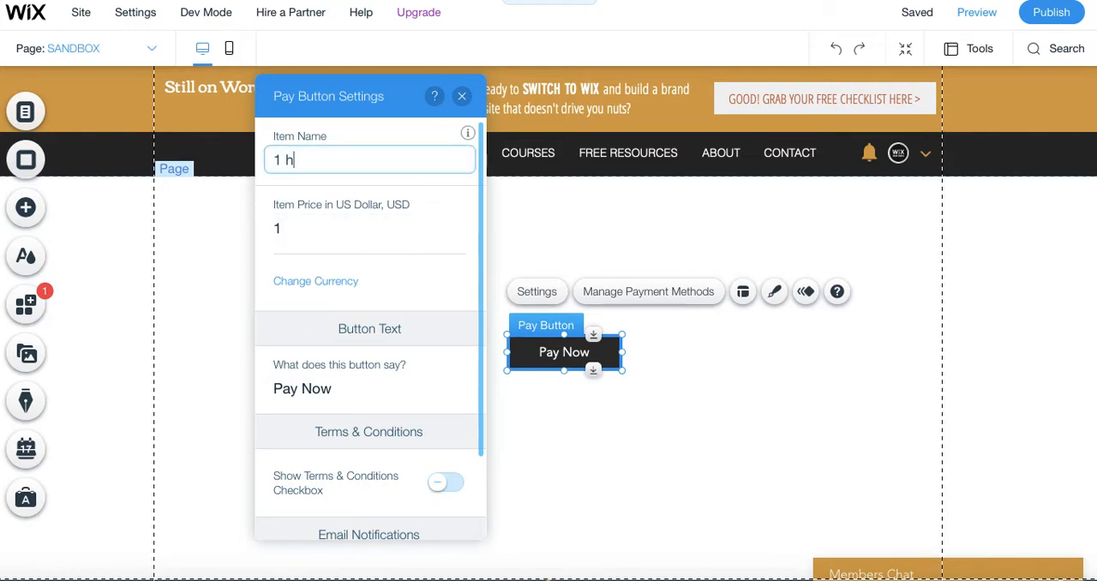
type("r Training")
left_click(314, 235)
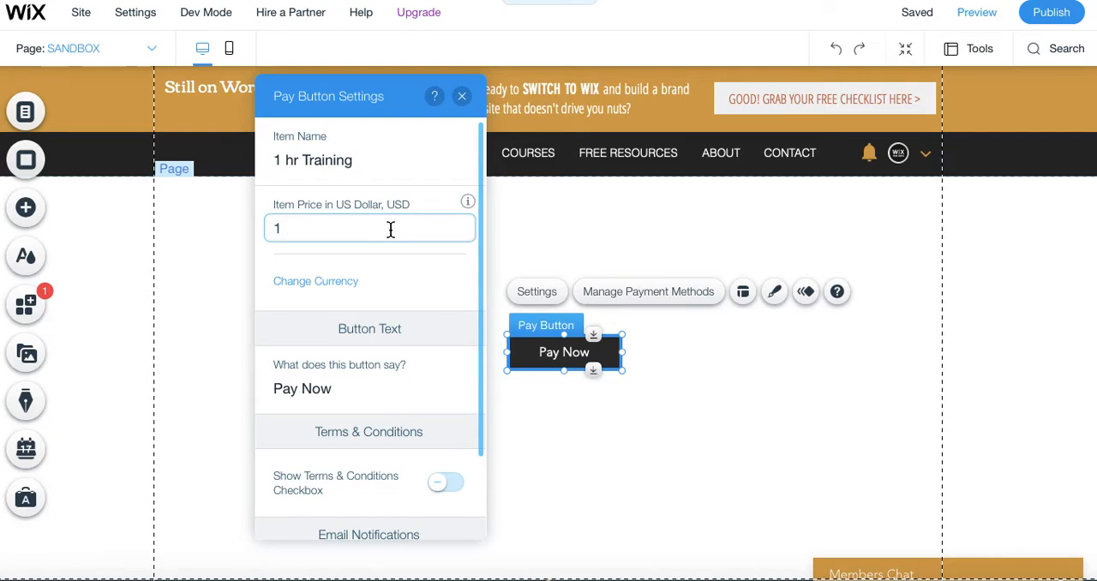
type("20")
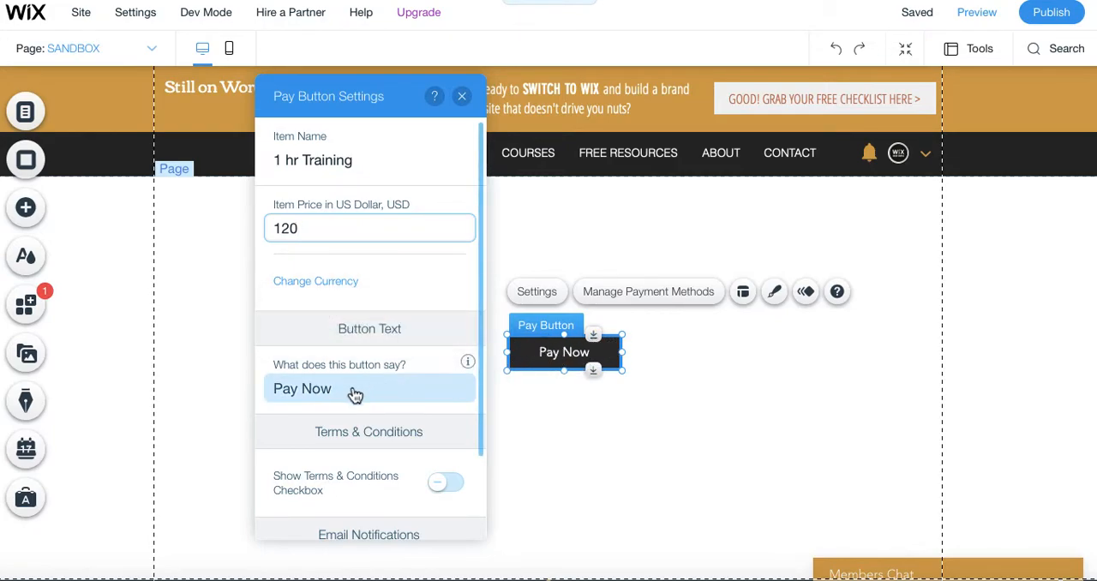
Change the pay button's text to "Pay $120 Now", review the notification settings and close the button's settings.
left_click(314, 390)
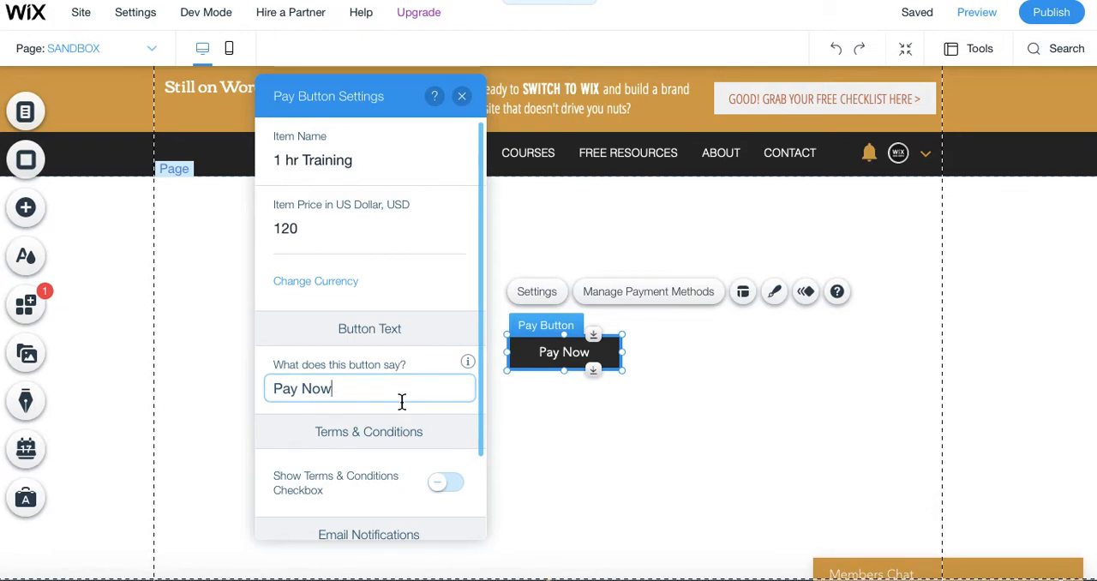
key("BackSpace")
key("BackSpace")
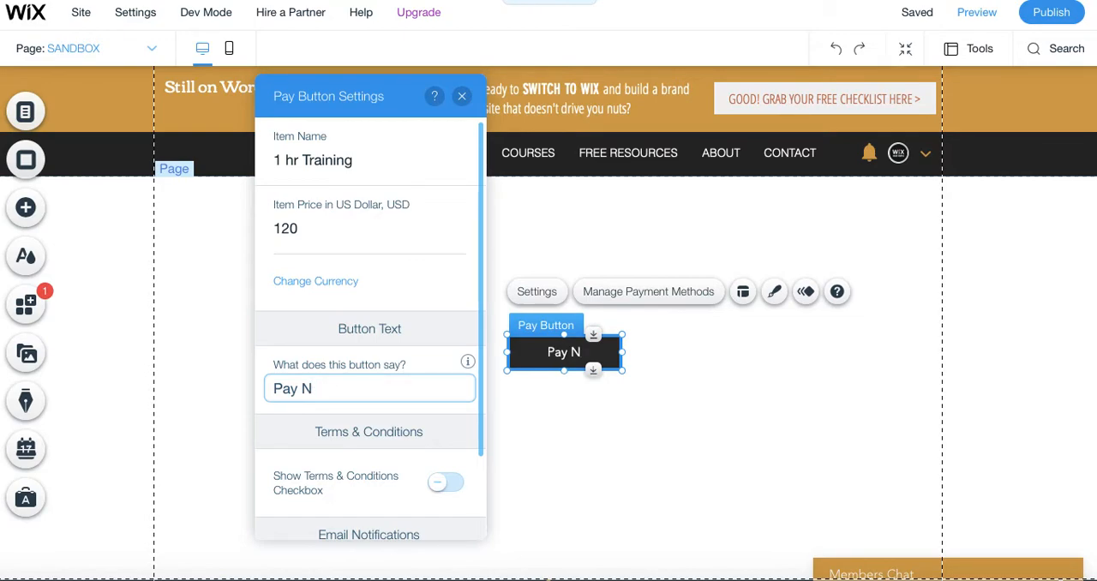
key("BackSpace")
type("$")
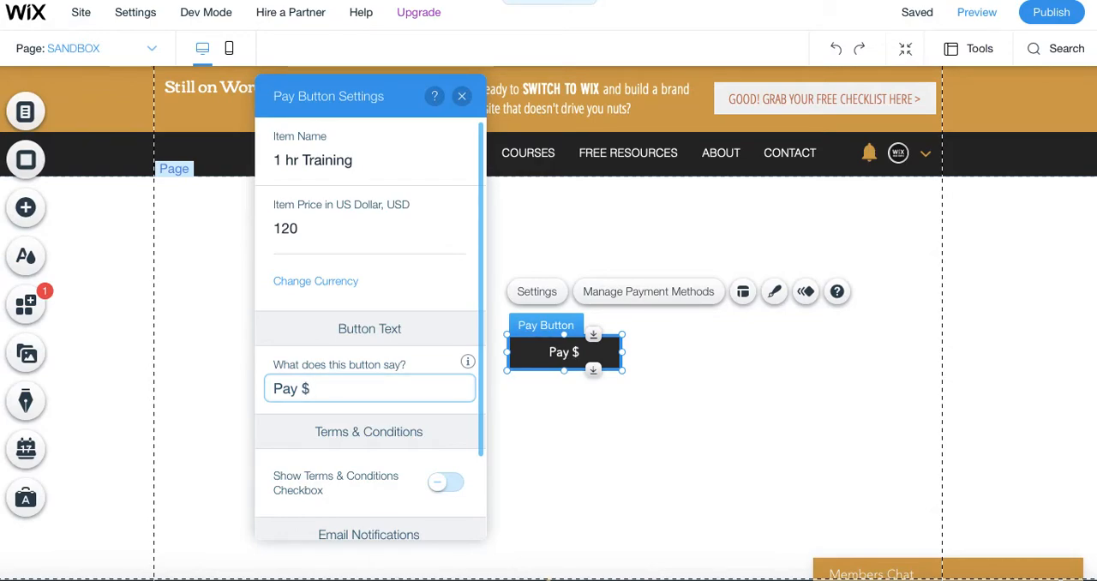
type("1")
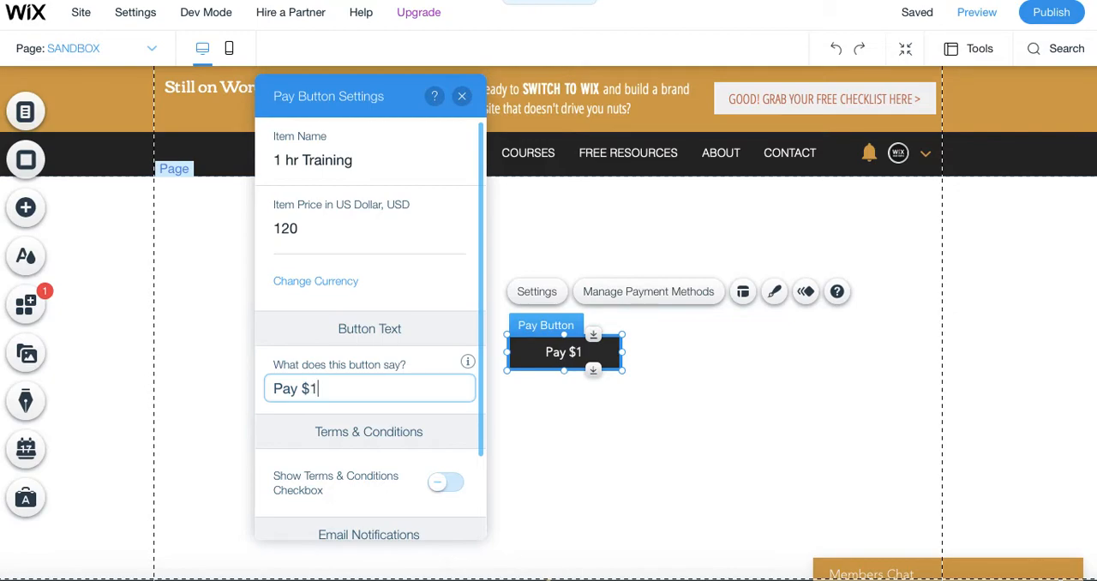
type("2")
type("0 Now")
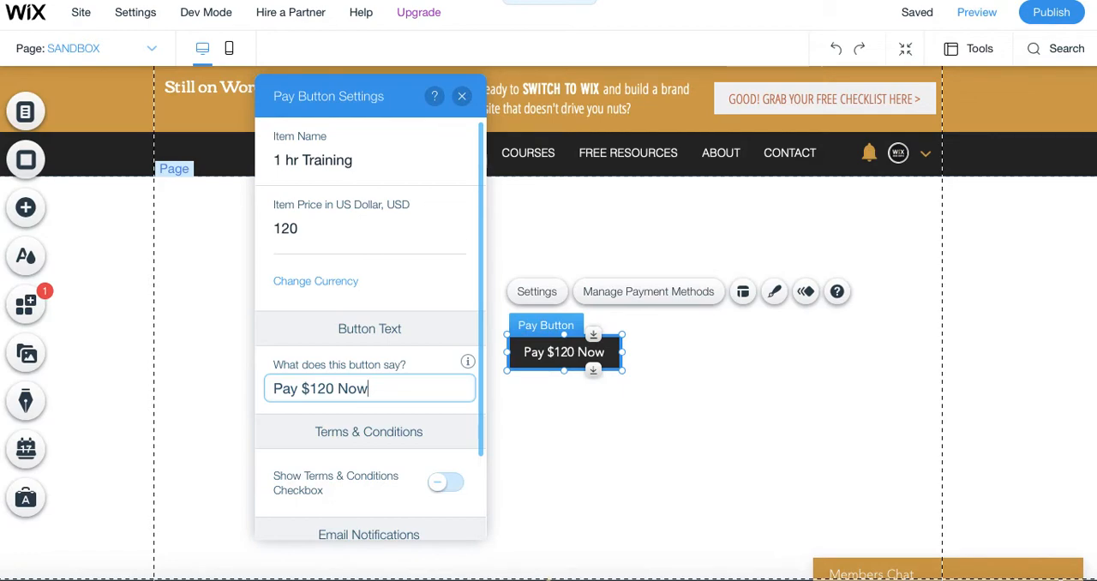
scroll(343, 464, "down", 2)
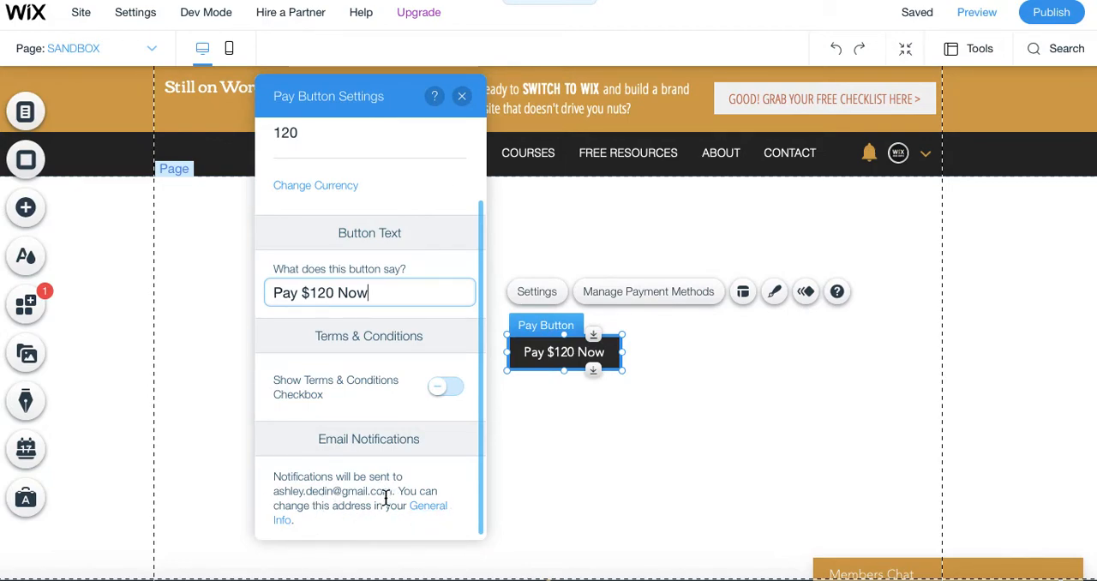
left_click(462, 97)
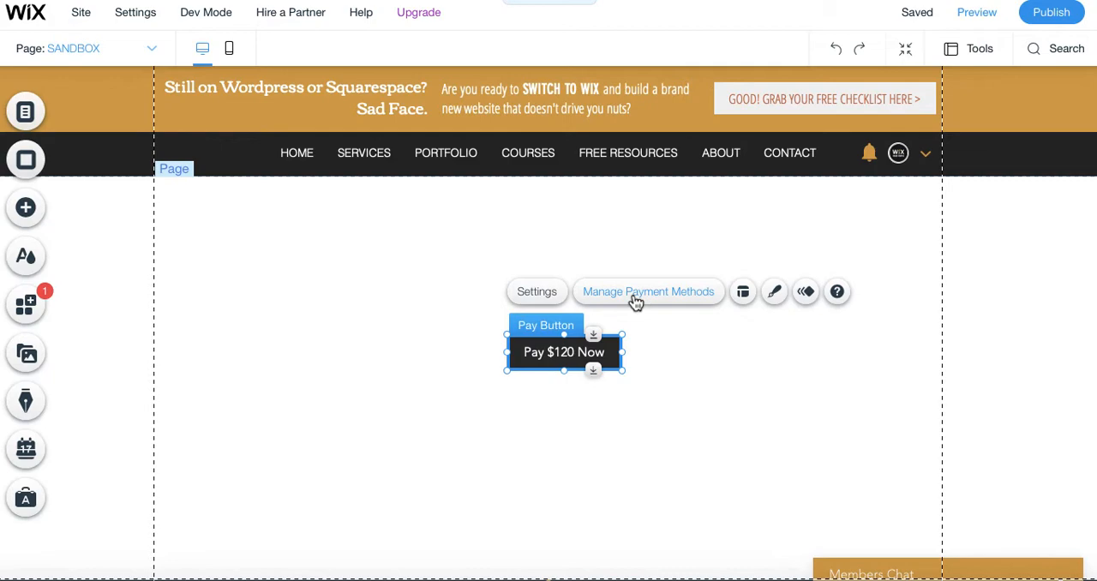
Move the pay button toward the left side of the page and place a duplicate just to its right, aligned with it.
left_click(587, 430)
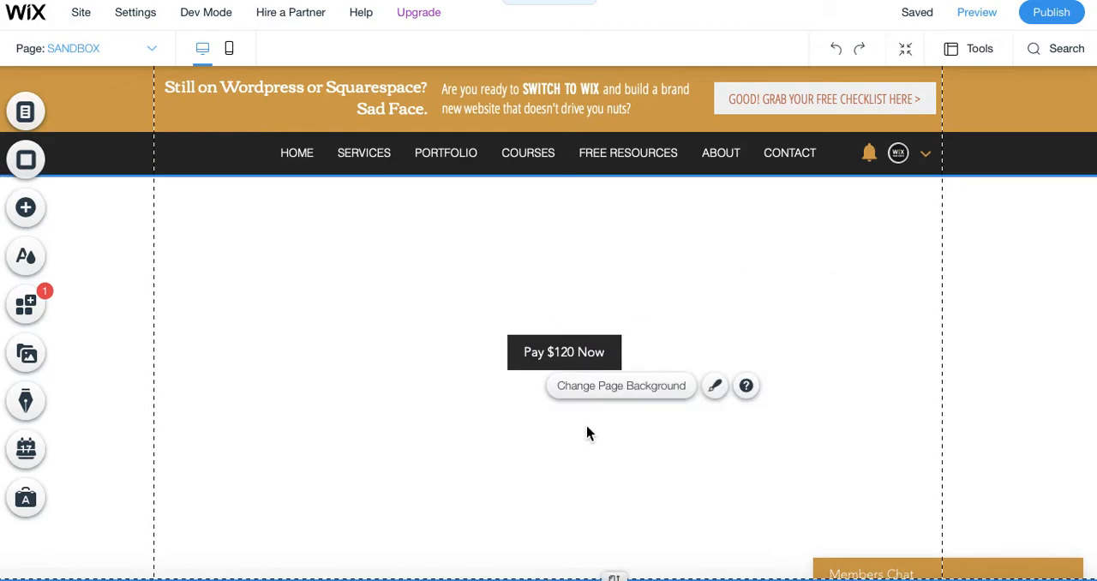
left_click(564, 355)
left_click_drag(582, 357, 302, 347)
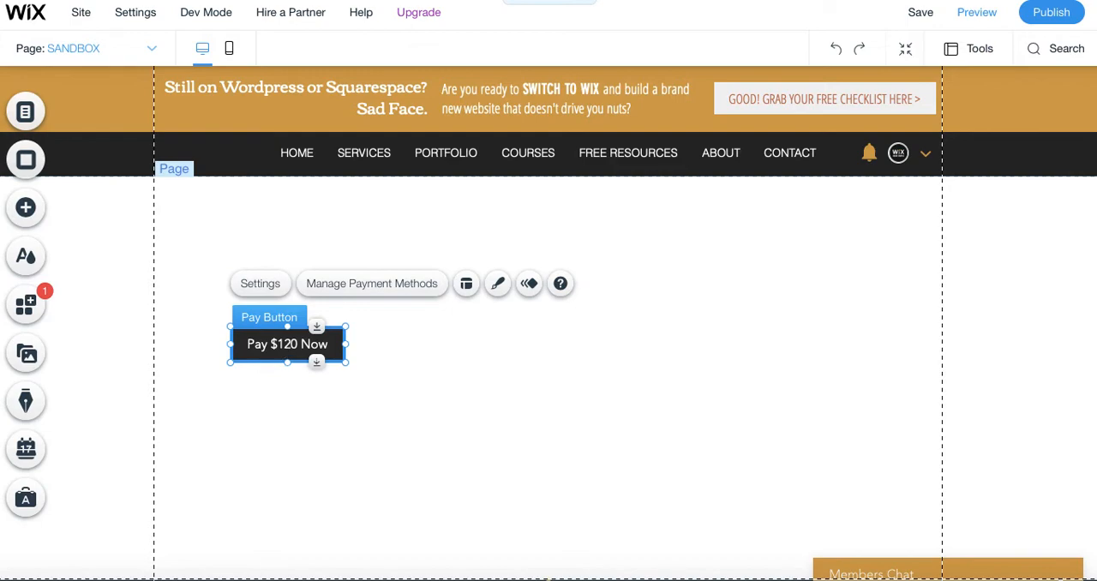
left_click_drag(284, 352, 299, 367)
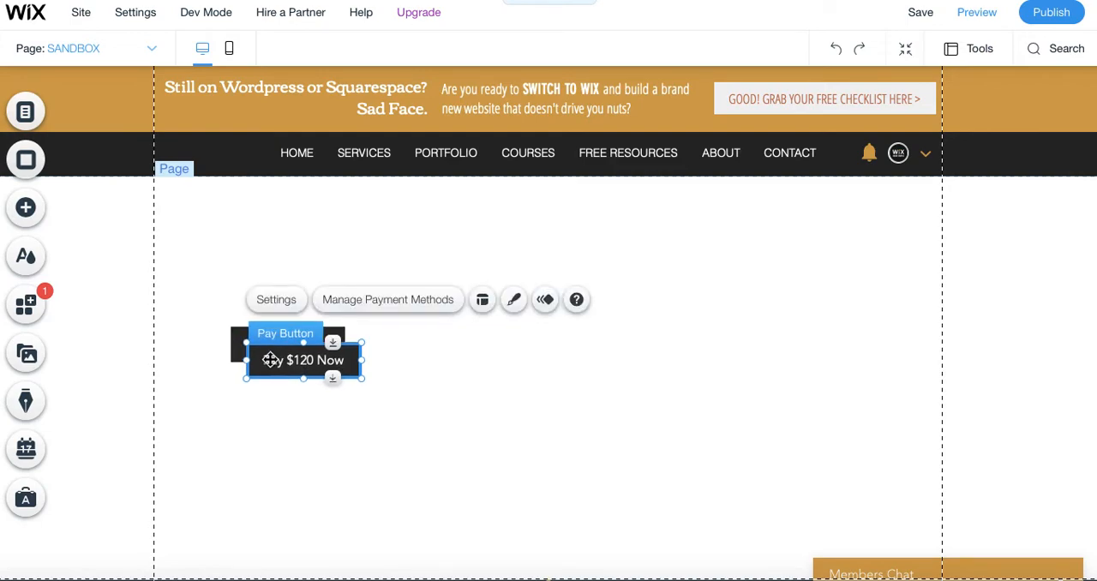
left_click_drag(300, 362, 412, 349)
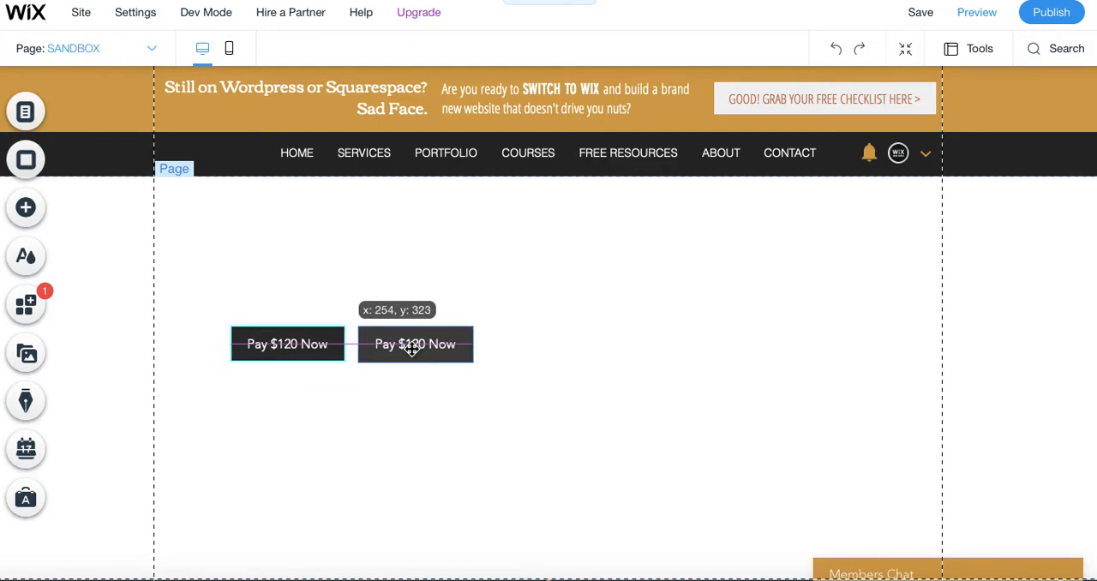
Duplicate the first pay button and place the copy as a third button to the right of the other two, aligned with them.
left_click(306, 347)
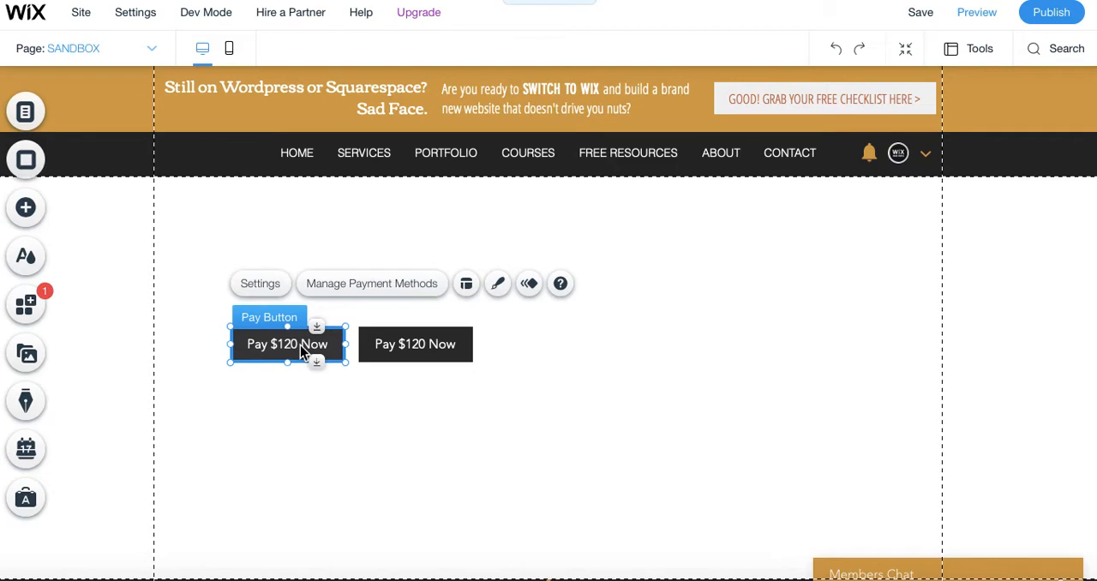
right_click(299, 345)
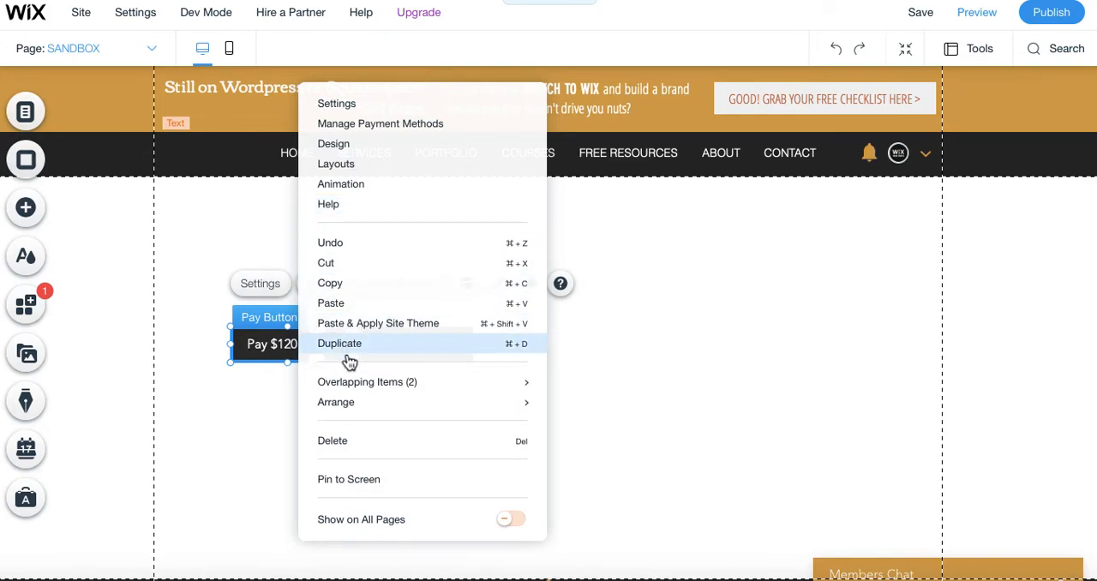
left_click(444, 350)
left_click_drag(297, 359, 539, 345)
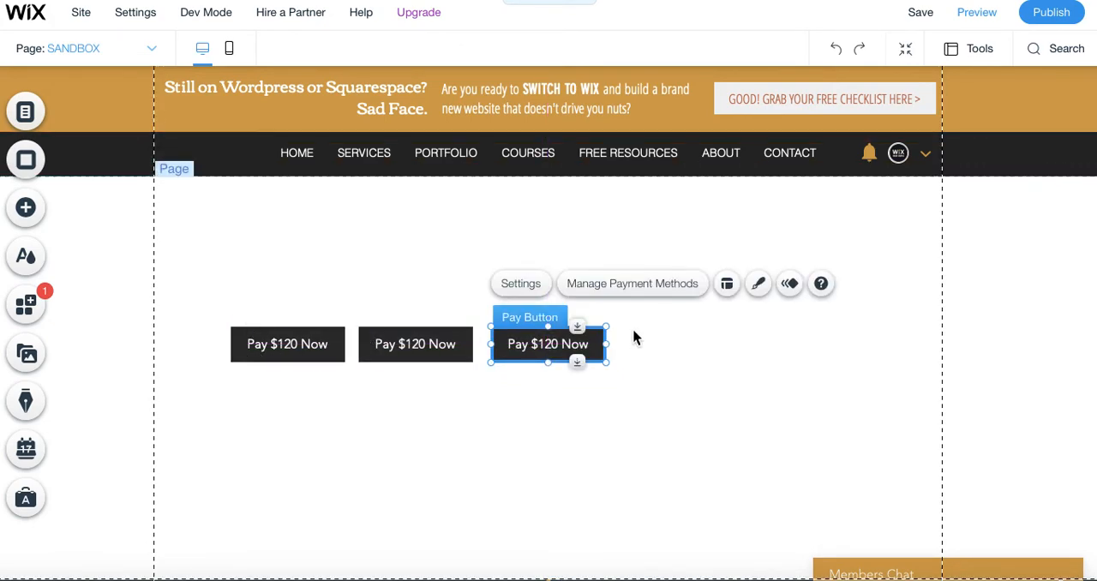
Set the middle pay button's item name to "2 hr Training" and its price to 240 US dollars.
left_click(406, 366)
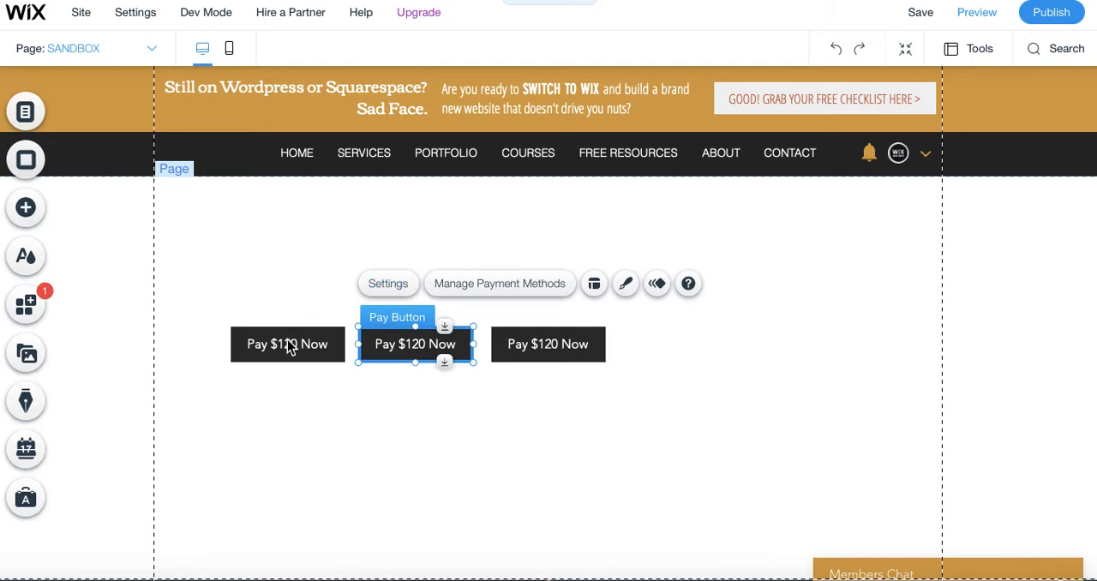
left_click(389, 283)
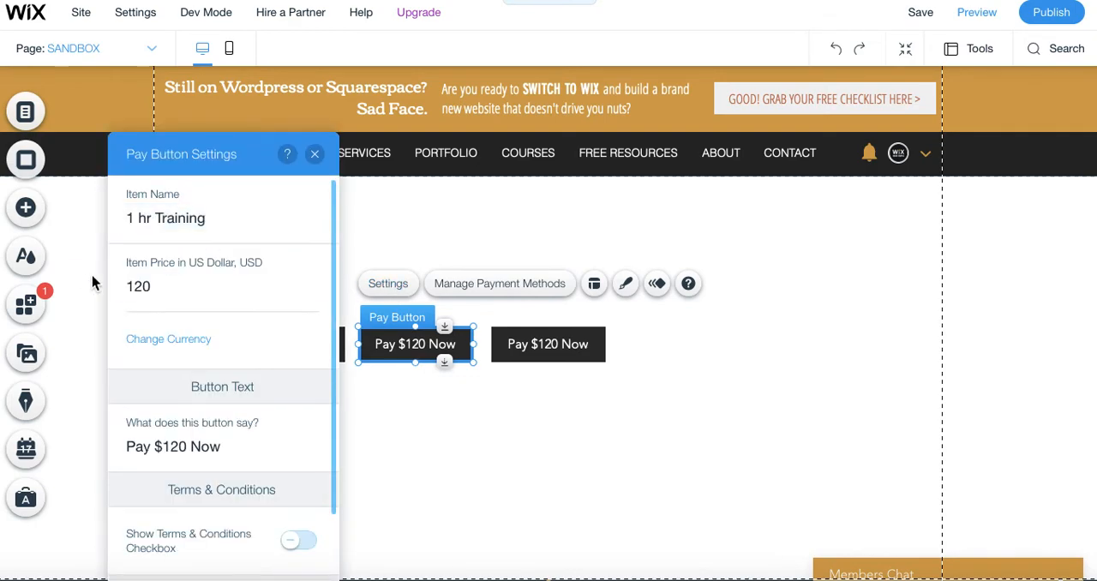
left_click(134, 219)
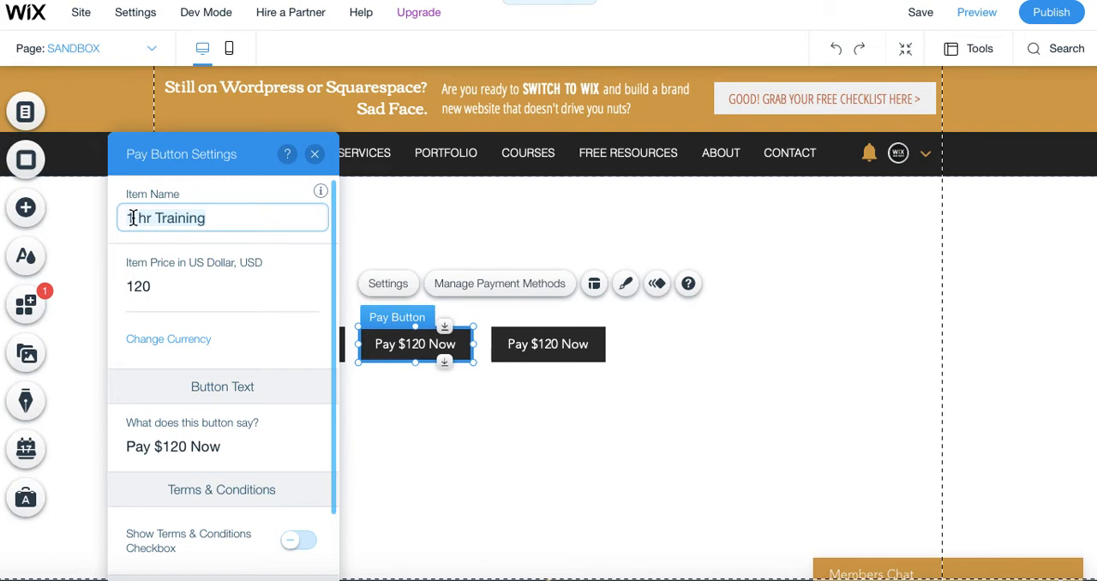
key("BackSpace")
type("2")
left_click(152, 291)
type("240")
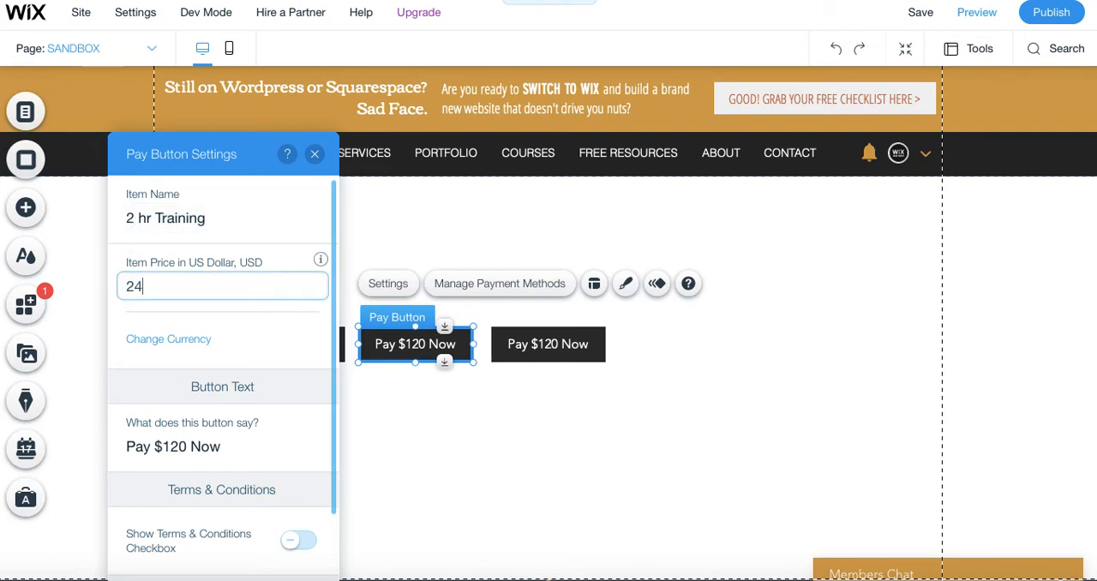
Change the middle pay button's text to "Pay $240 Now" and close its settings.
left_click(185, 448)
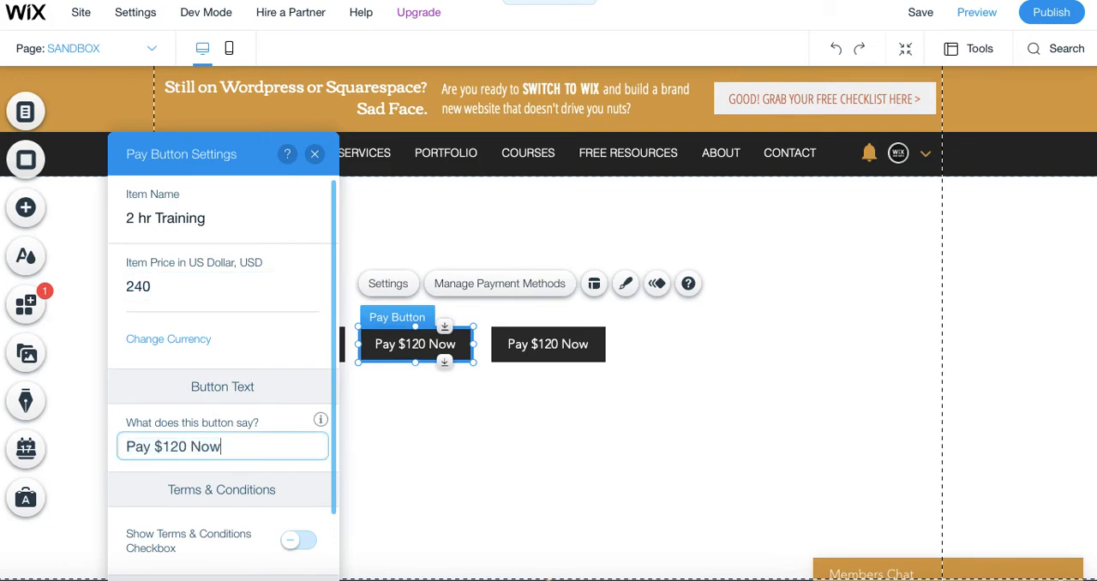
key("BackSpace")
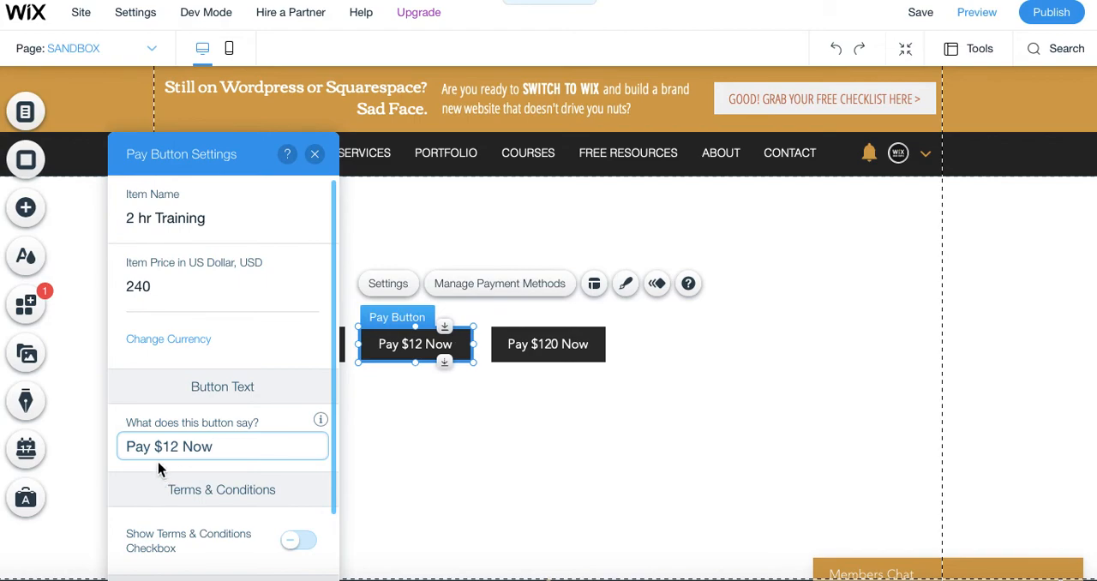
key("BackSpace")
left_click(167, 448)
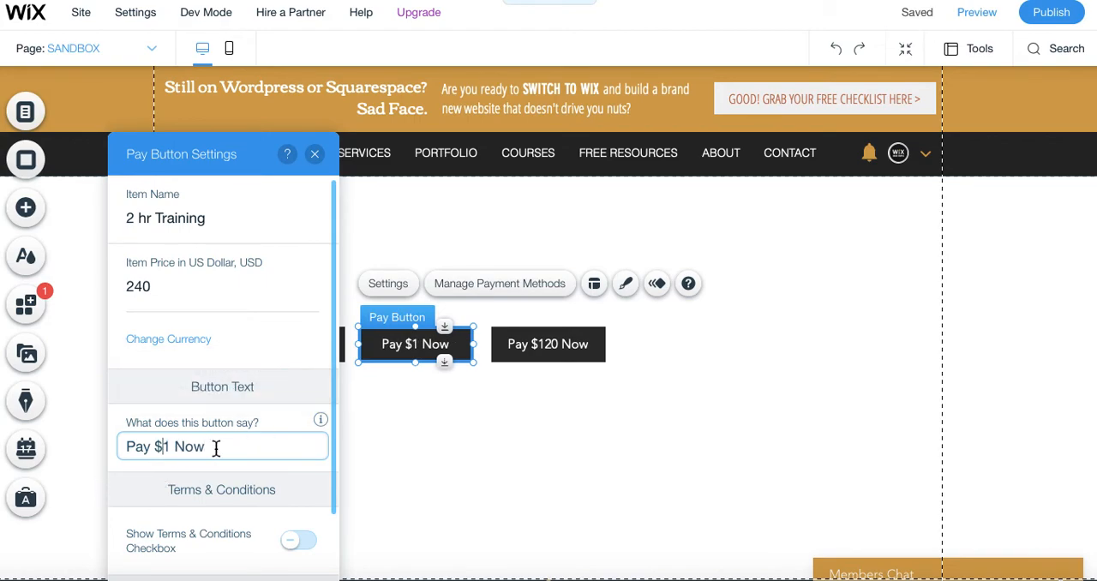
key("Right")
key("BackSpace")
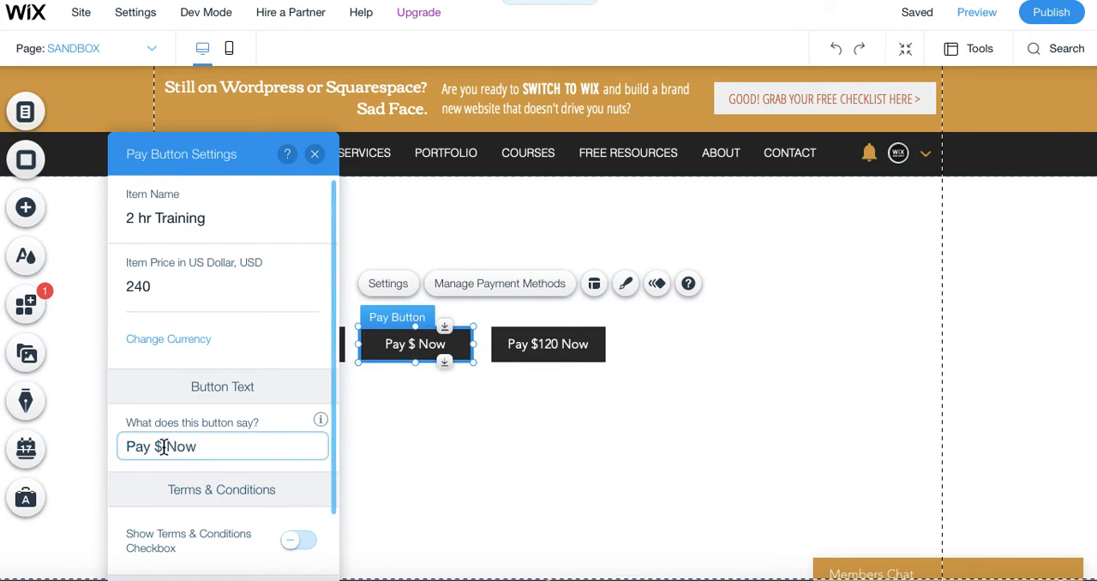
type("2")
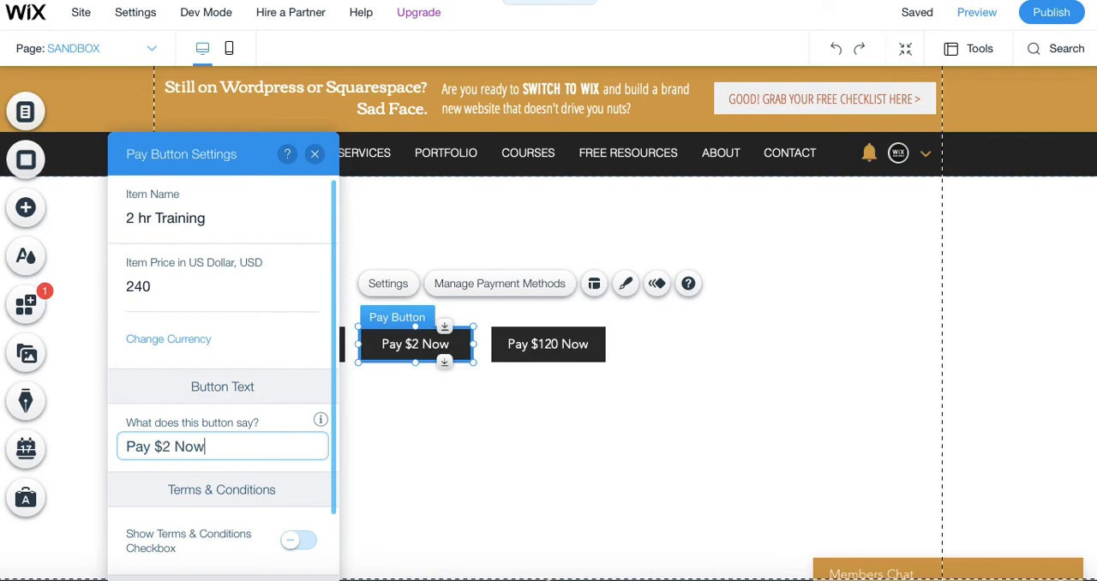
left_click(172, 446)
type("4")
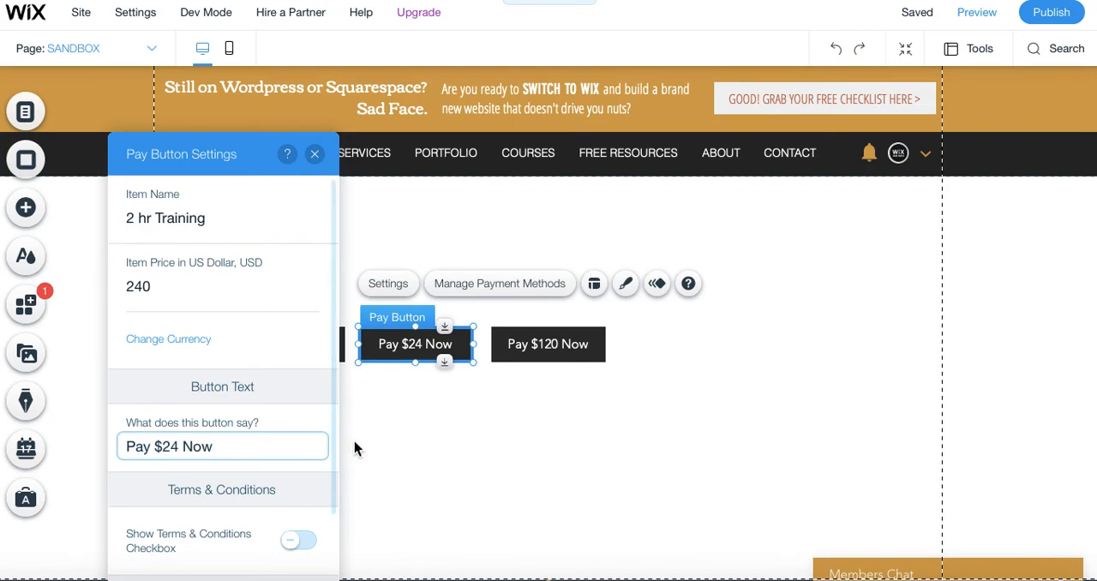
type("0")
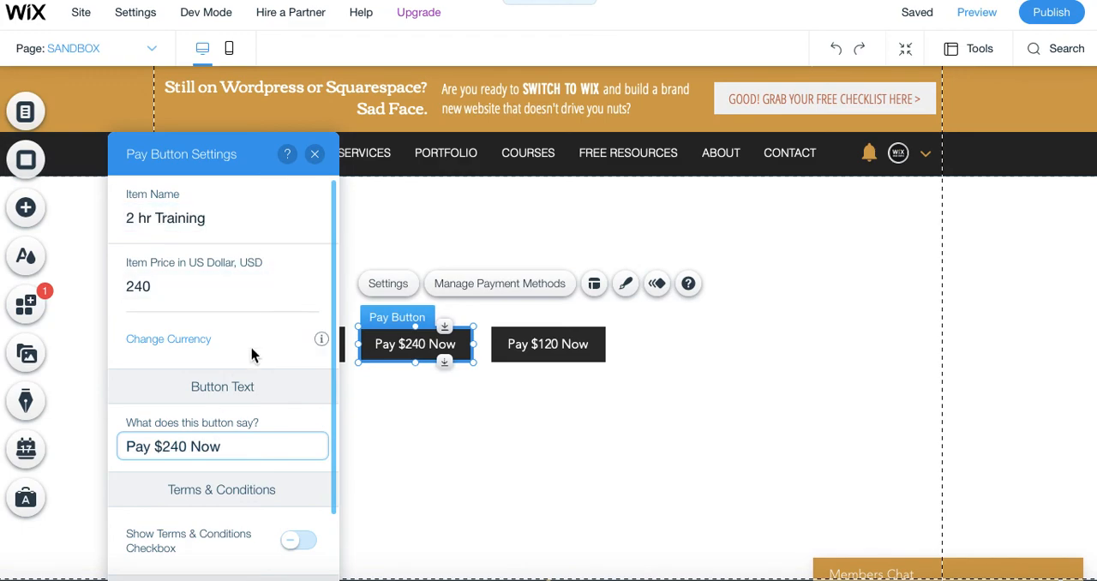
scroll(250, 351, "down", 2)
left_click(314, 154)
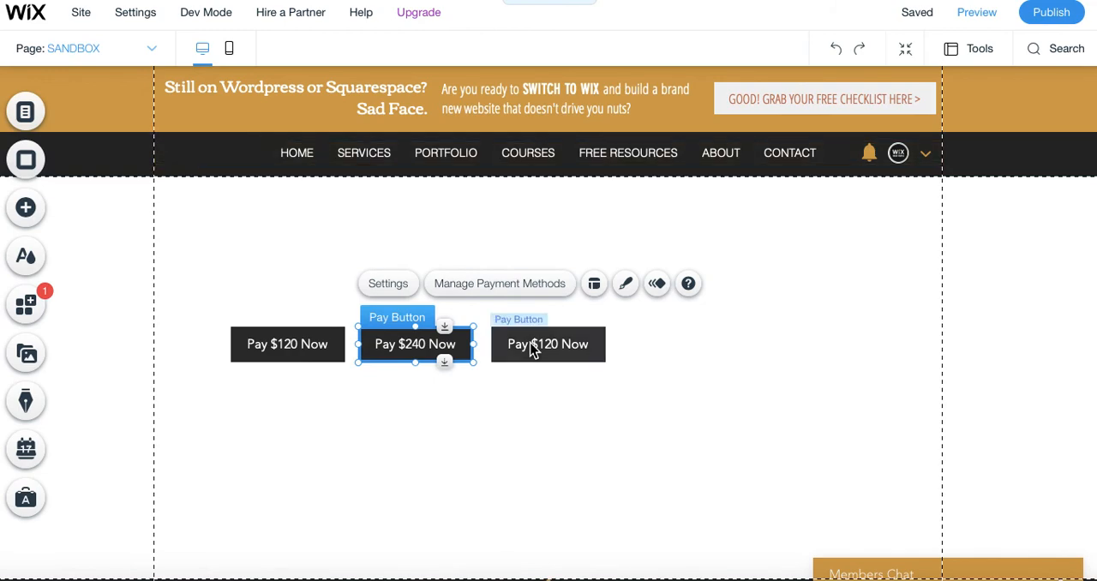
Delete the third pay button, the rightmost "Pay $120 Now" duplicate.
left_click(531, 349)
key("Delete")
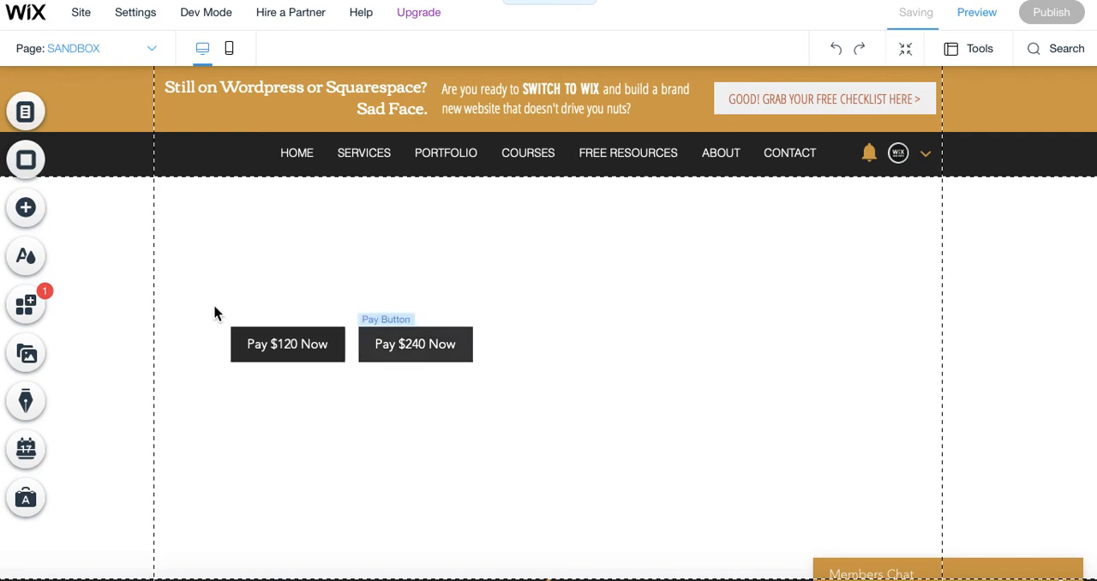
Select both remaining pay buttons, move them together to the horizontal centre of the page and slightly lower, and deselect them.
left_click_drag(214, 305, 501, 350)
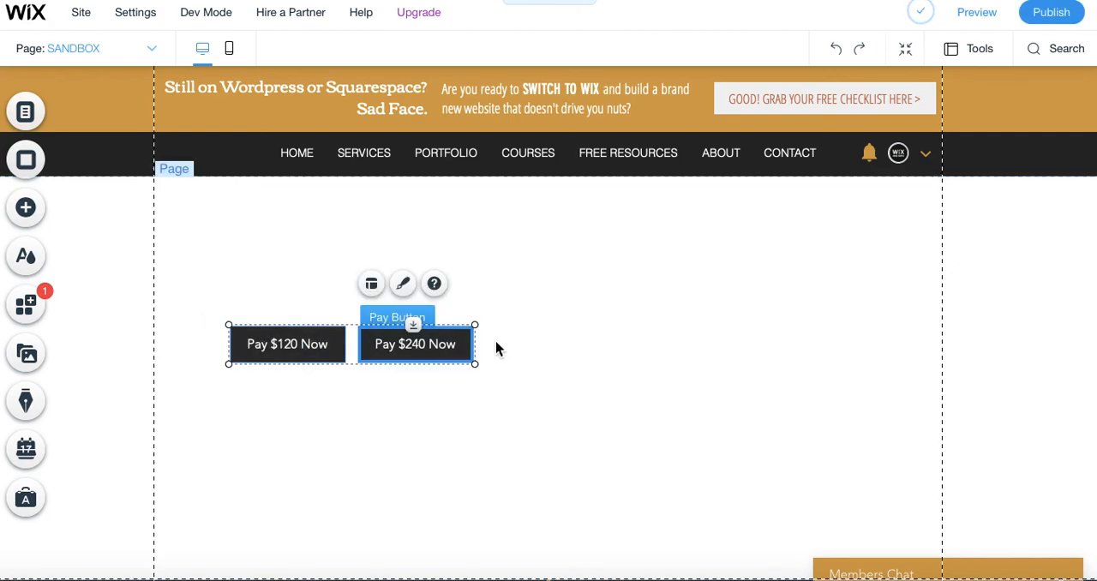
left_click_drag(399, 348, 594, 362)
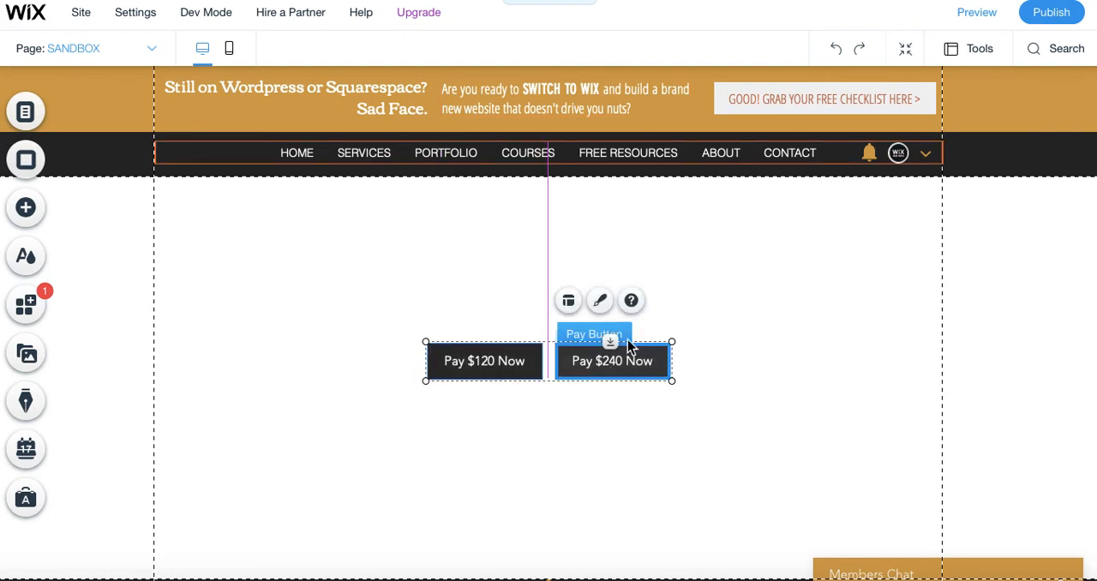
left_click(742, 326)
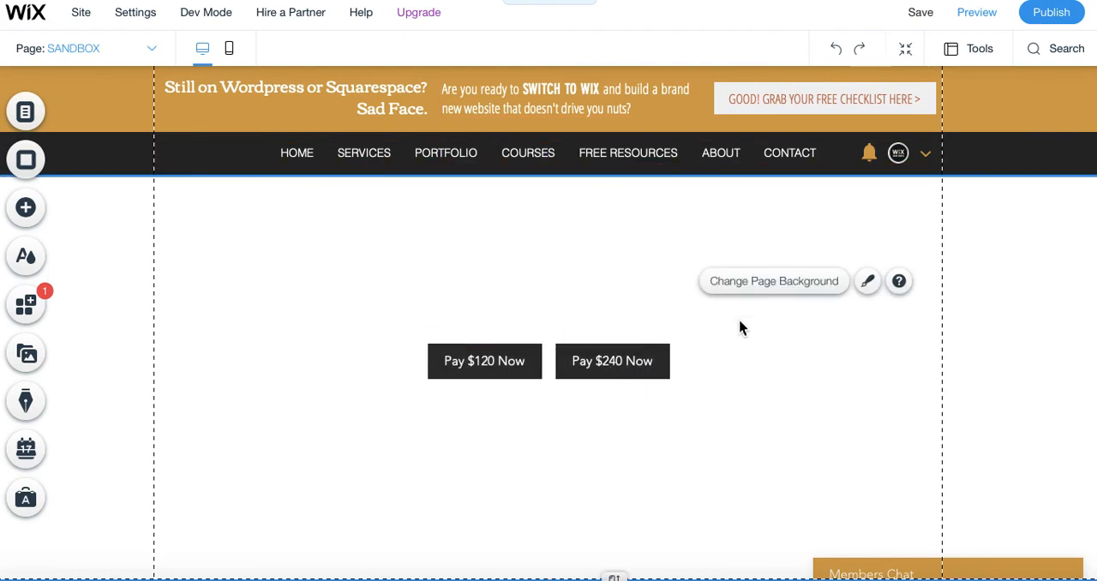